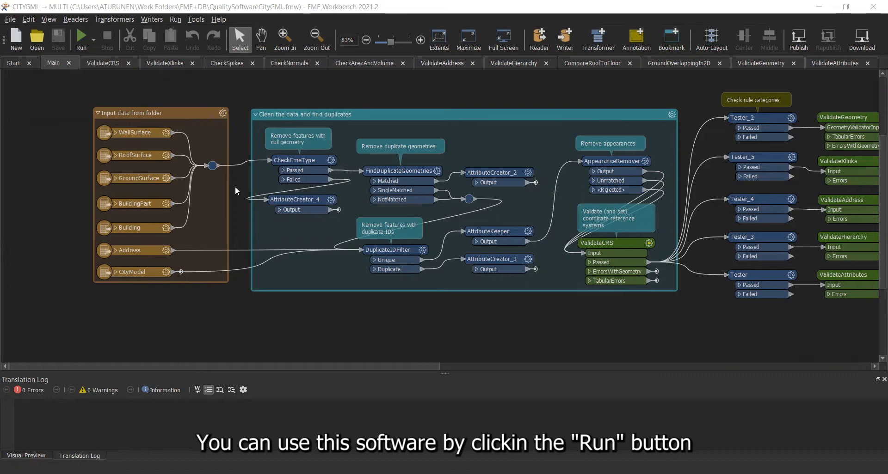
Start a rerun of the entire workspace and choose ropijarvenpera_2020_20220113.gml as the source CityGML file.
left_click(94, 46)
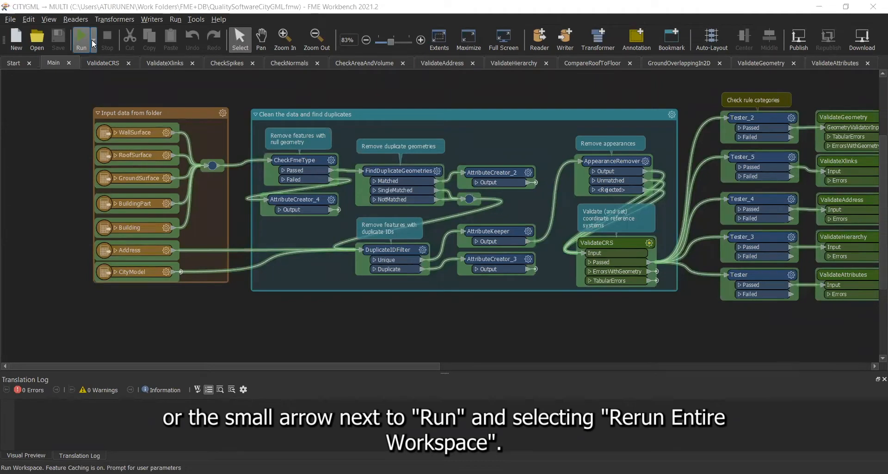
left_click(94, 44)
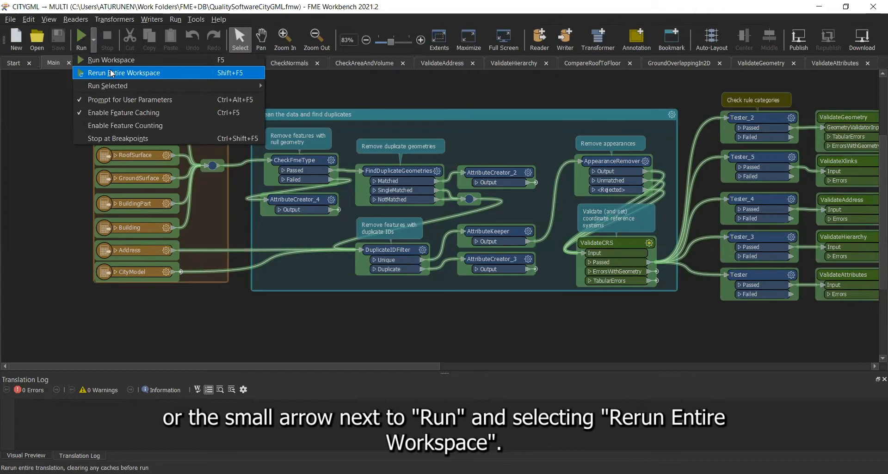
left_click(111, 73)
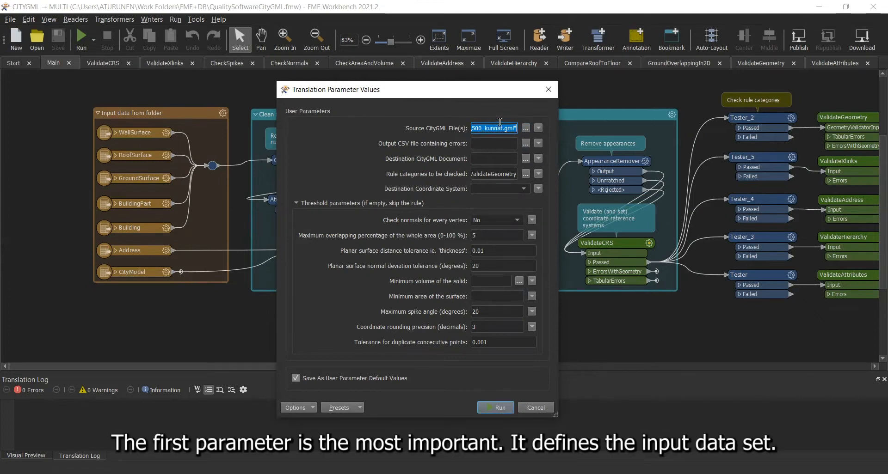
left_click(525, 127)
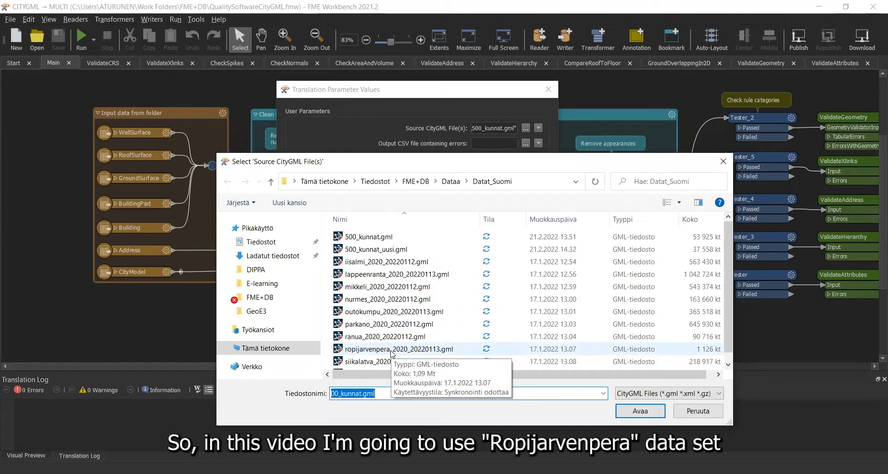
left_click(392, 353)
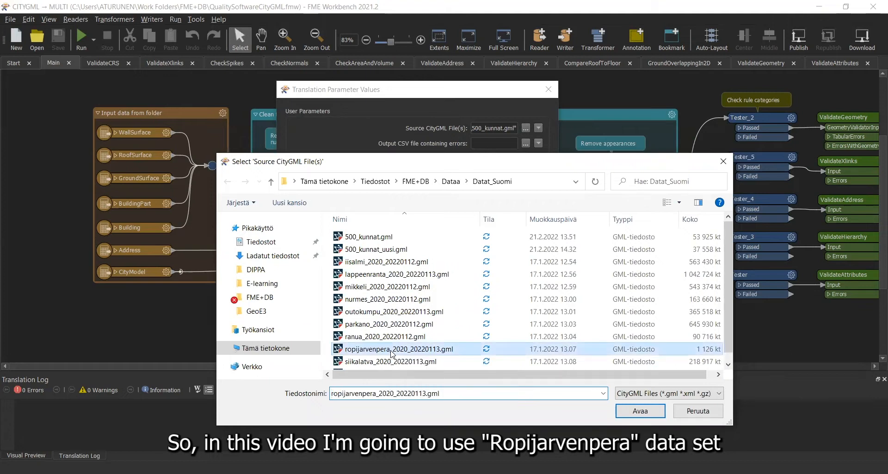
left_click(634, 411)
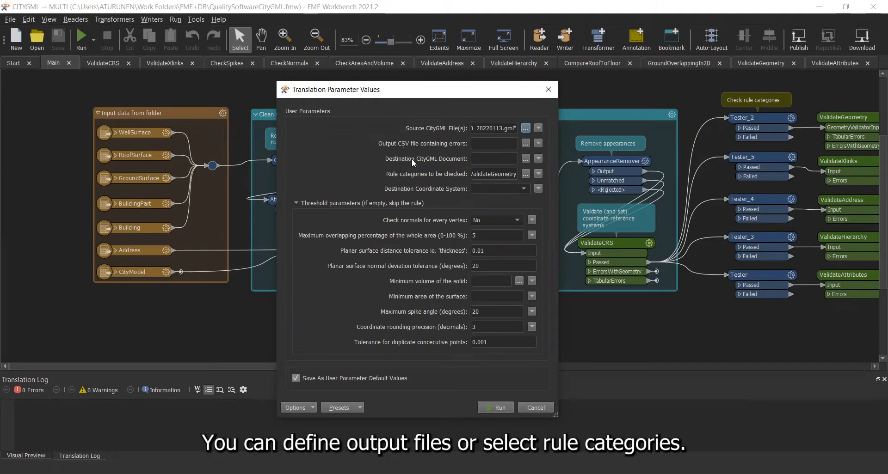
Check that only ValidateGeometry is selected as rule category and run the translation with the default threshold parameters.
left_click(525, 176)
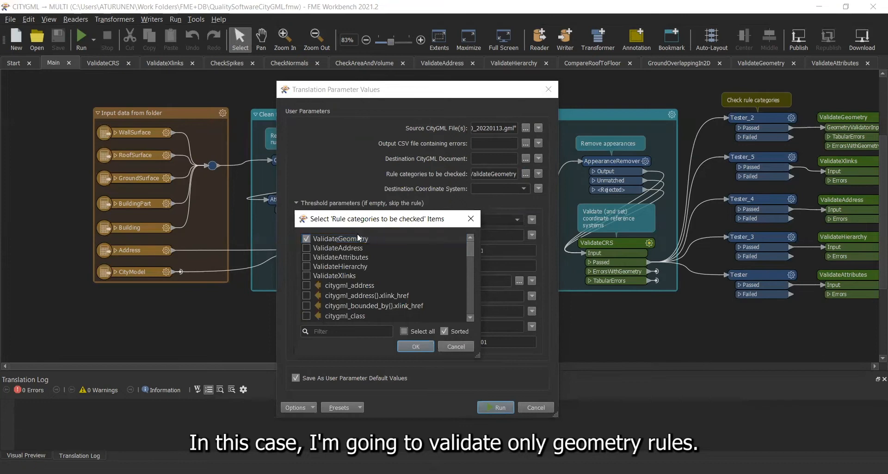
left_click(465, 214)
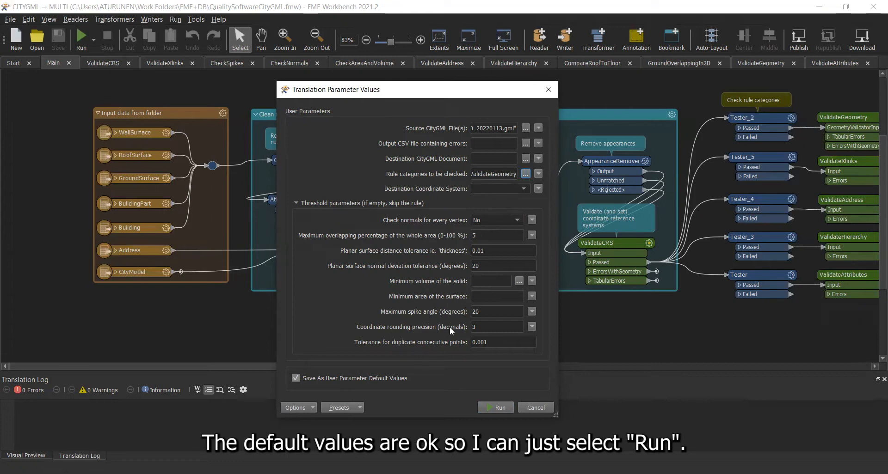
left_click(490, 406)
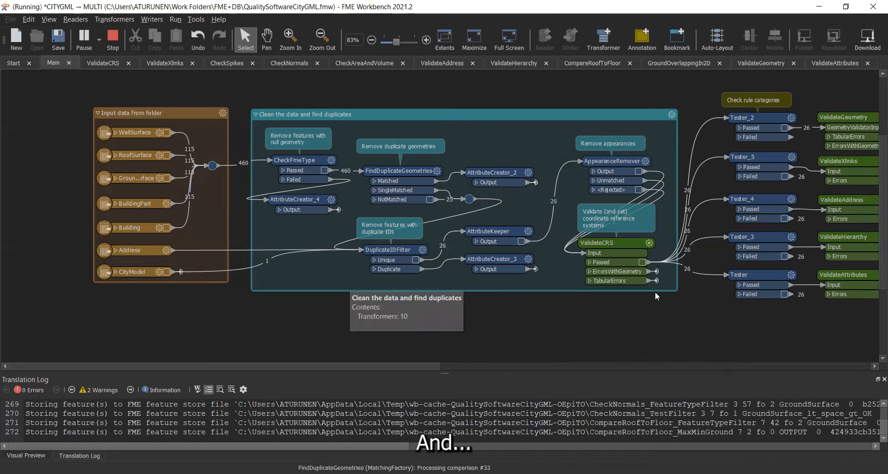
Inspect the cached Summary features of the ErrorsPerDataset transformer and sort the table by count.sum in ascending order.
scroll(683, 309, "right", 6)
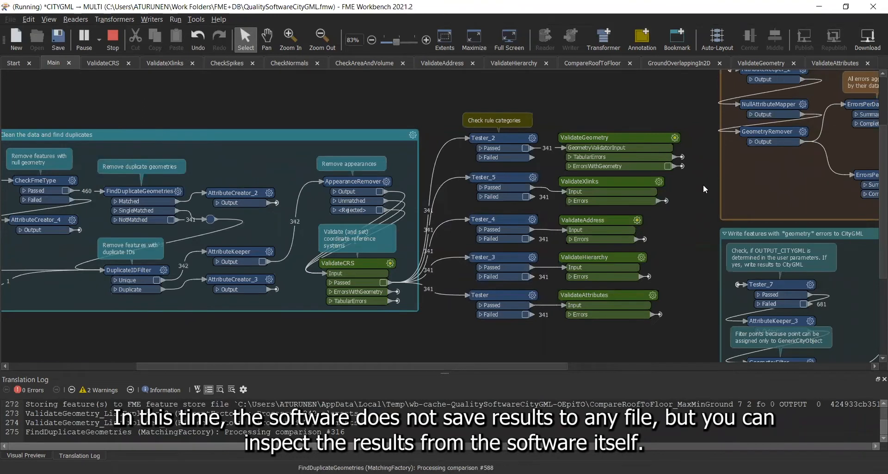
left_click_drag(702, 186, 440, 265)
left_click(642, 215)
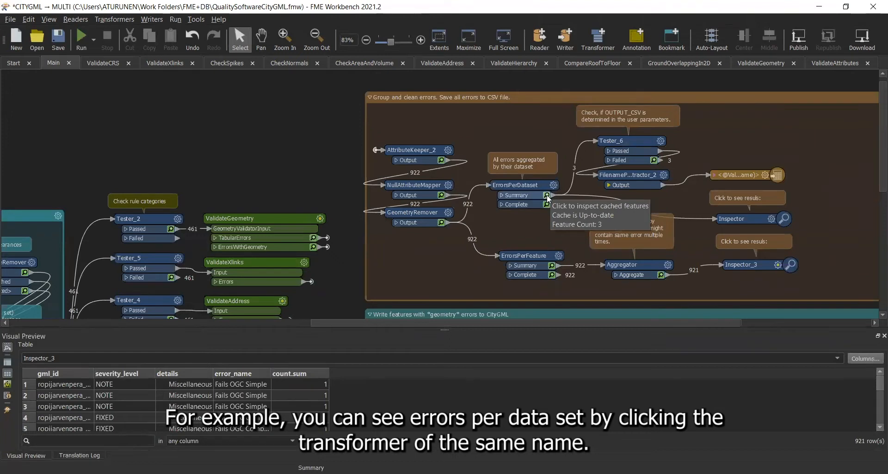
left_click(546, 197)
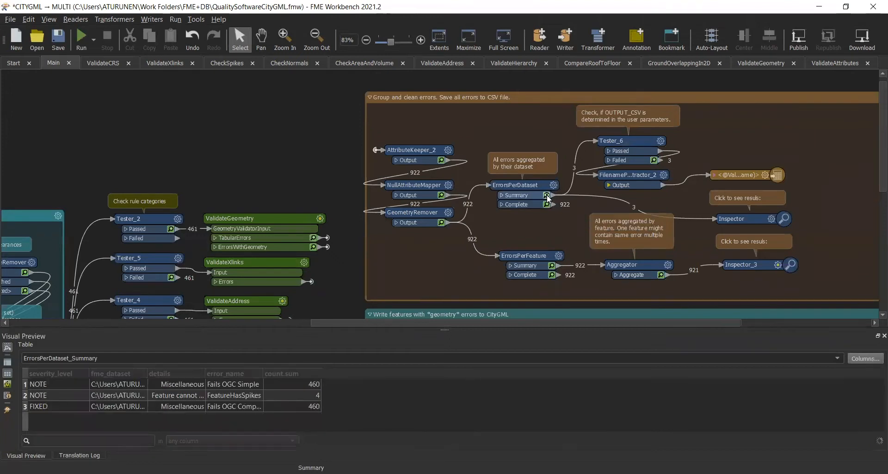
left_click(303, 373)
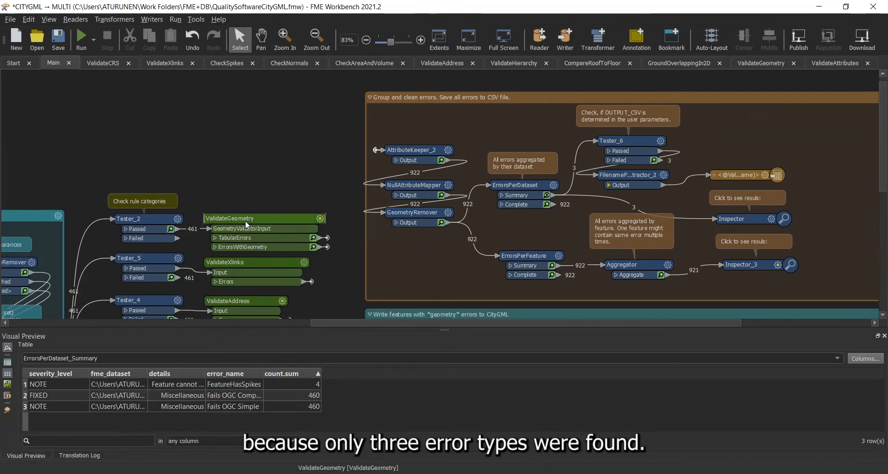
Start another rerun of the entire workspace to bring up its translation parameters.
scroll(273, 166, "down", 1)
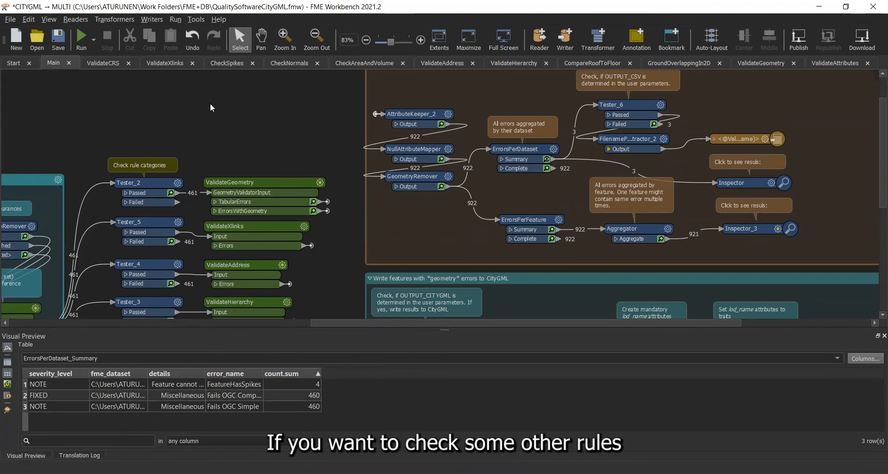
scroll(323, 169, "down", 1)
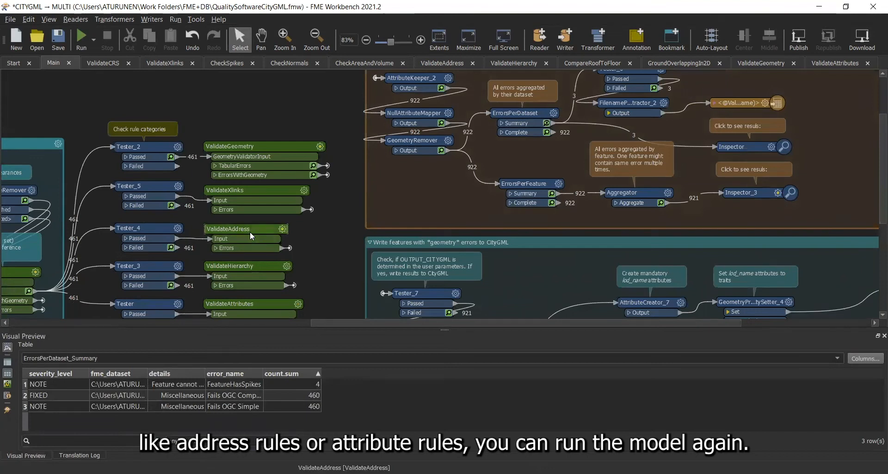
scroll(250, 231, "down", 1)
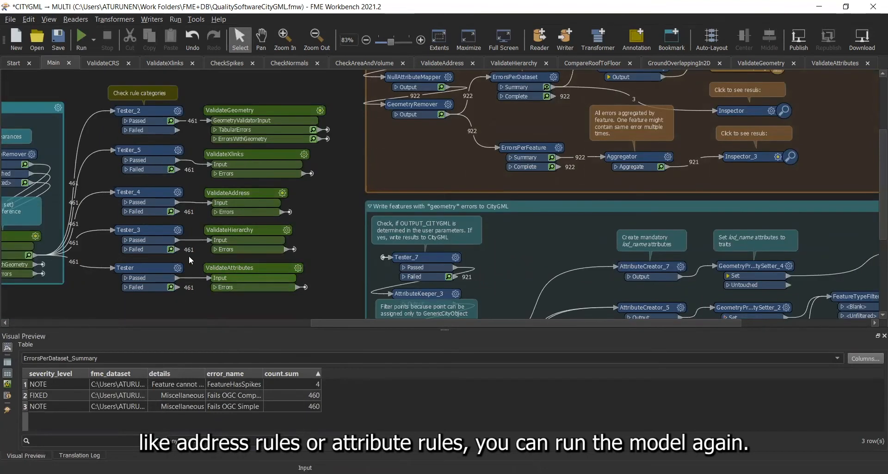
left_click(96, 48)
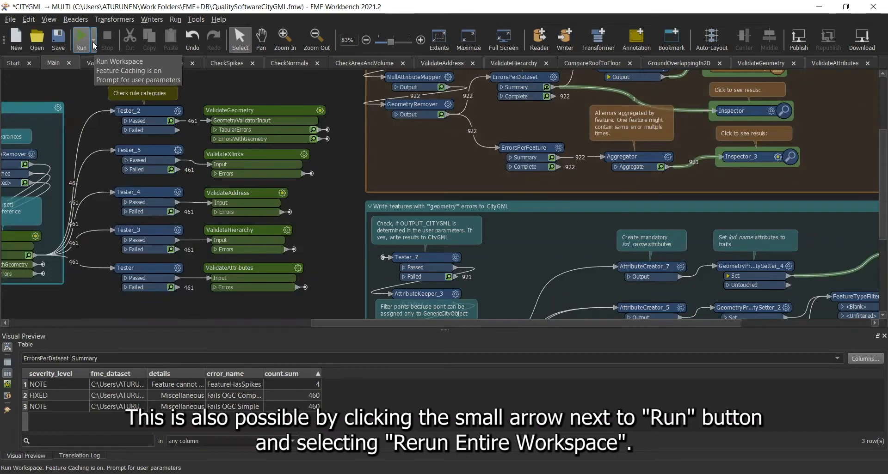
left_click(94, 44)
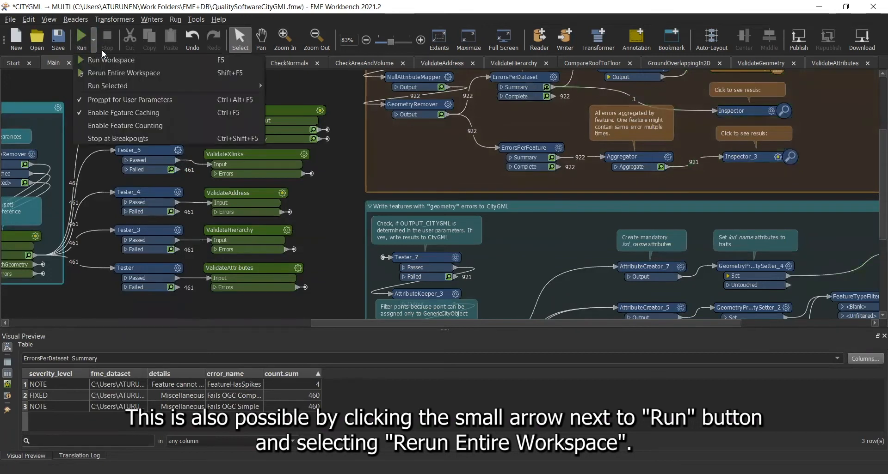
left_click(111, 74)
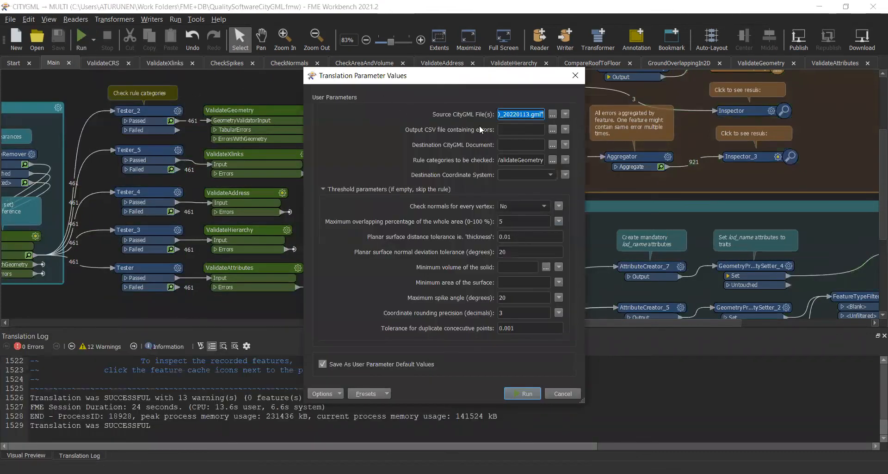
Replace ValidateGeometry with ValidateHierarchy and ValidateXlinks as the rule categories to be checked.
left_click(551, 160)
left_click_drag(447, 173, 372, 179)
left_click(335, 198)
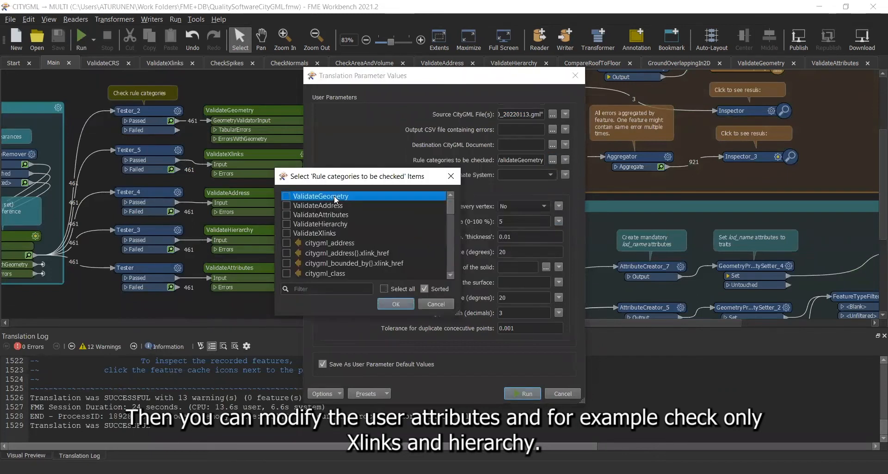
left_click(334, 224)
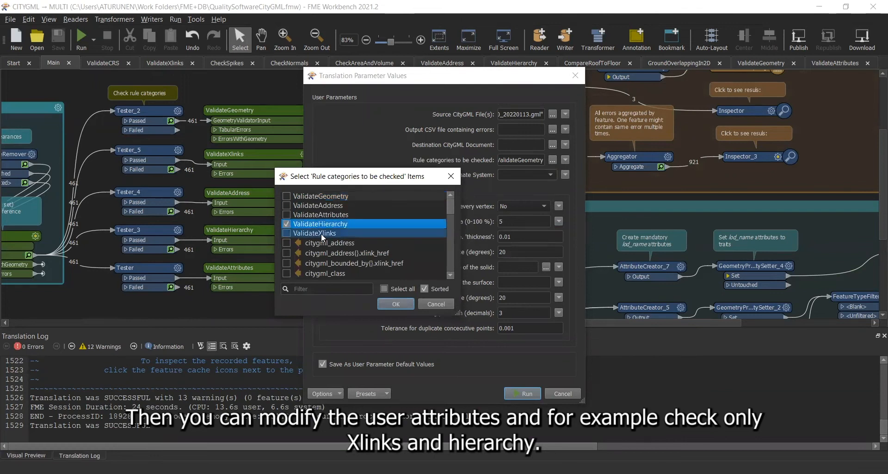
left_click(321, 234)
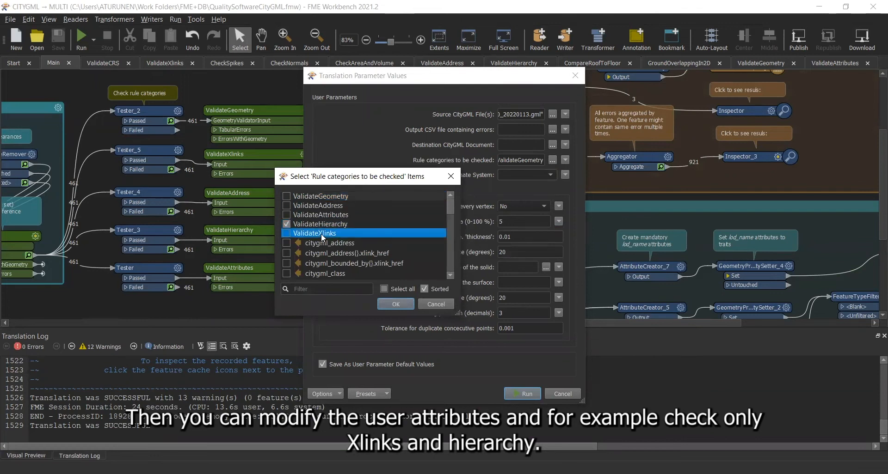
left_click(394, 303)
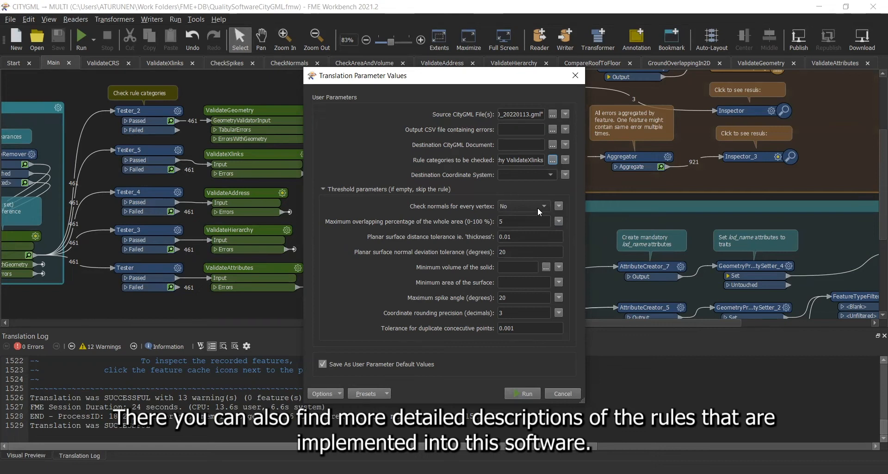
Review the selected rule categories, keep them as they are, and run the translation.
left_click(552, 160)
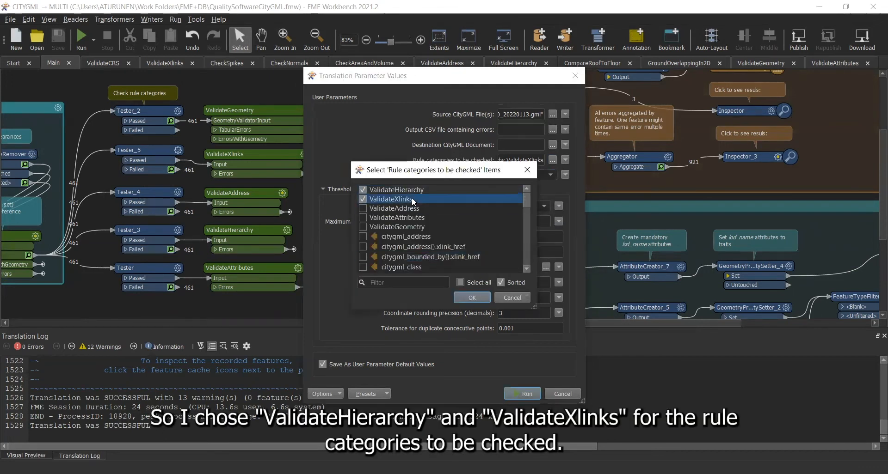
left_click(472, 298)
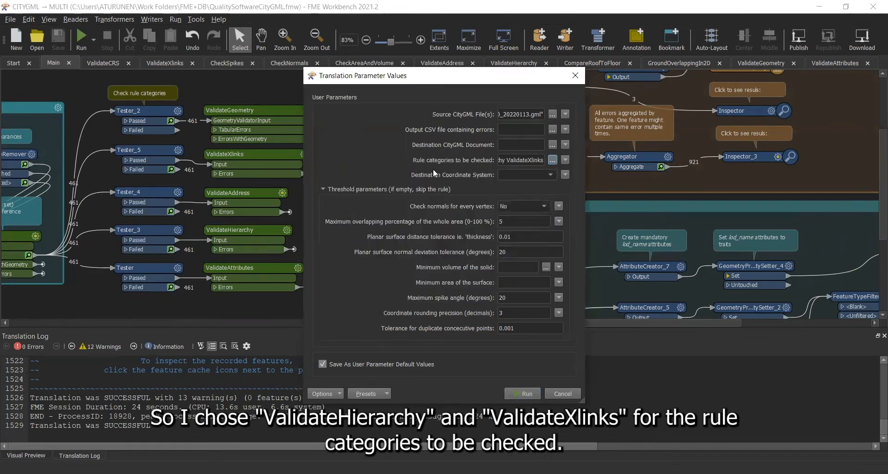
left_click(523, 393)
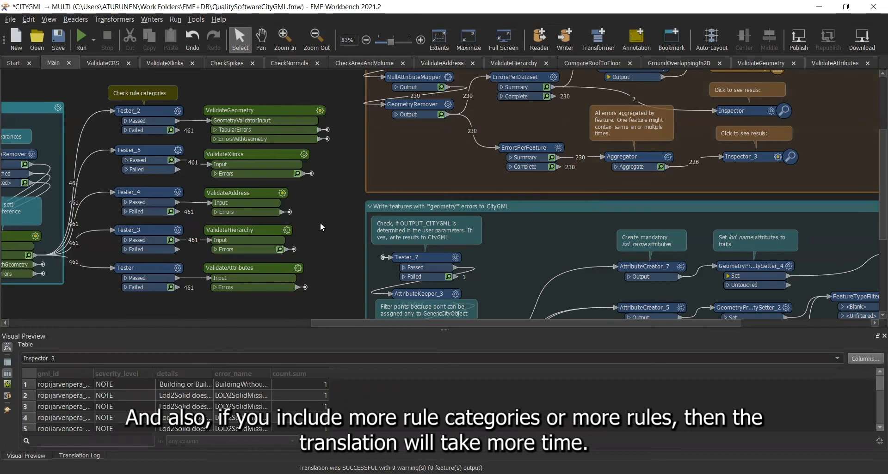
Inspect the ErrorsPerDataset Summary features of the new run, widening the error_name and count.sum columns to read the error types in full.
scroll(332, 169, "up", 2)
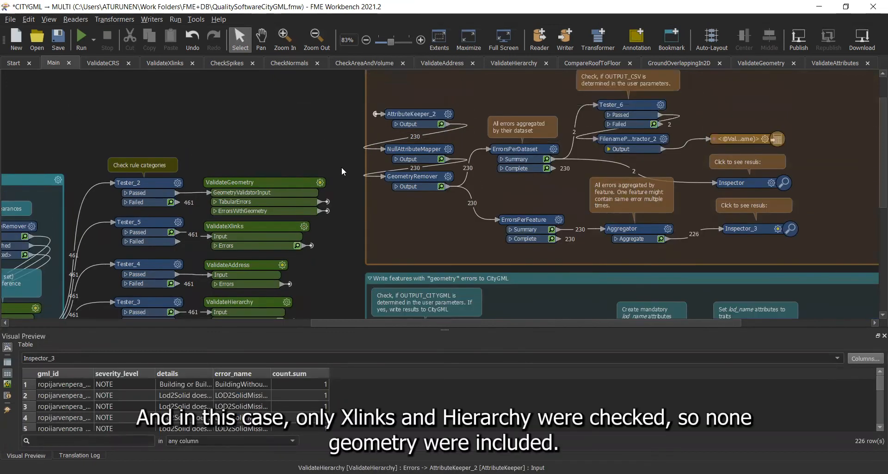
scroll(341, 167, "down", 1)
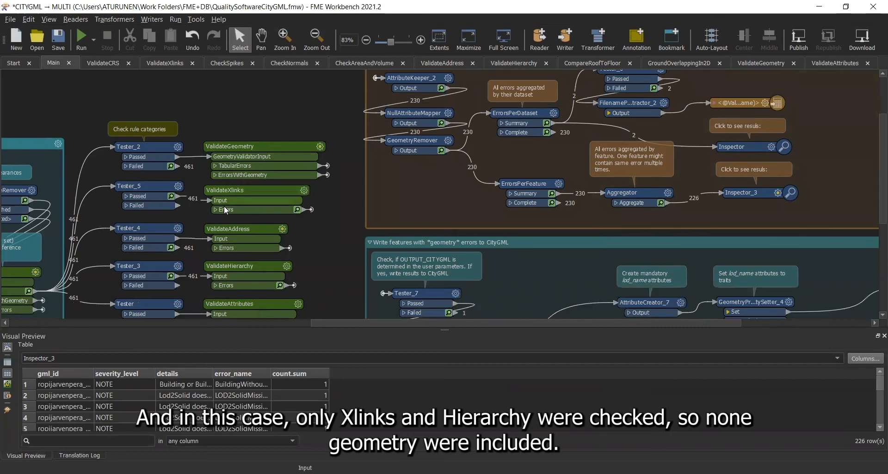
scroll(225, 209, "down", 1)
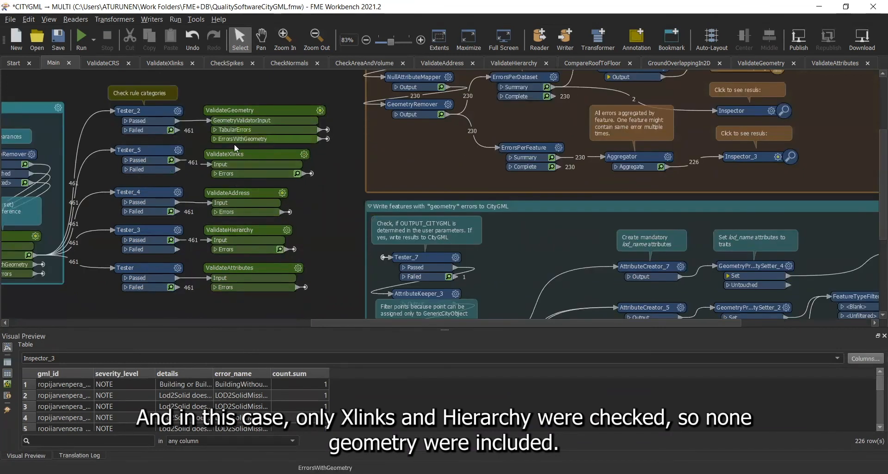
scroll(351, 209, "up", 1)
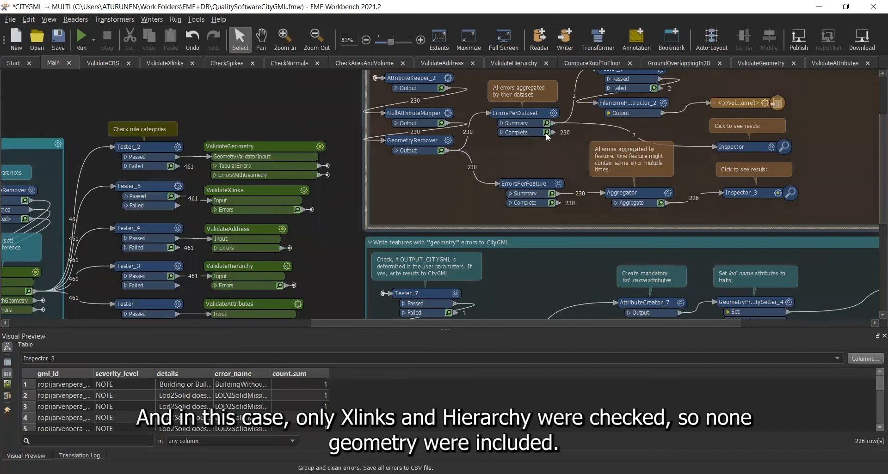
scroll(548, 141, "up", 1)
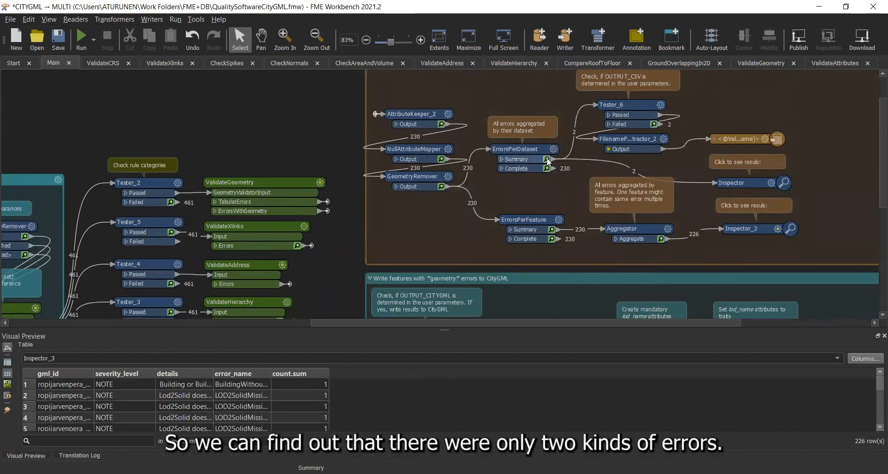
left_click(546, 160)
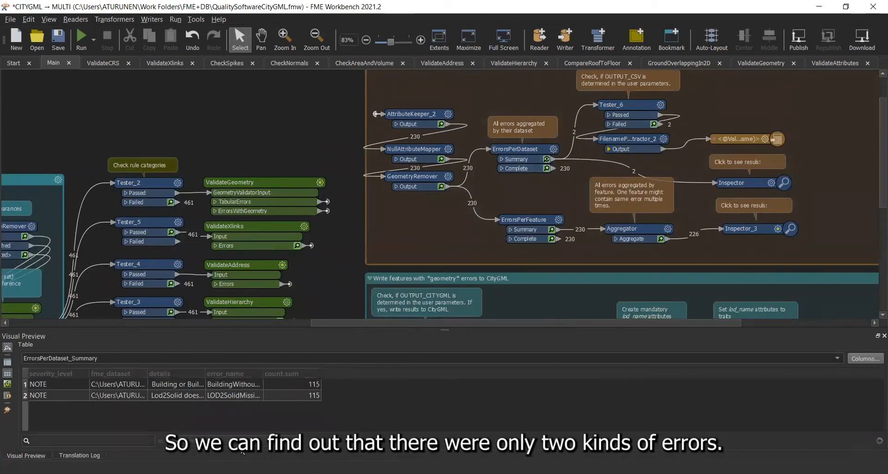
left_click(547, 159)
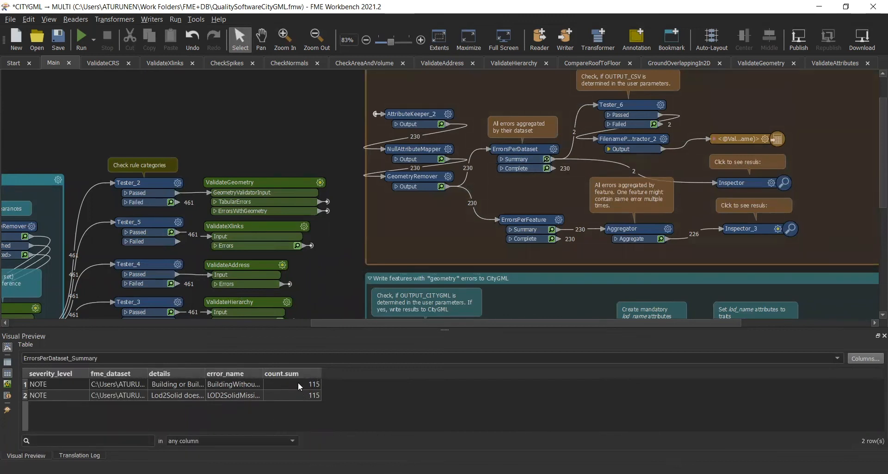
left_click_drag(322, 376, 441, 365)
left_click_drag(263, 374, 315, 368)
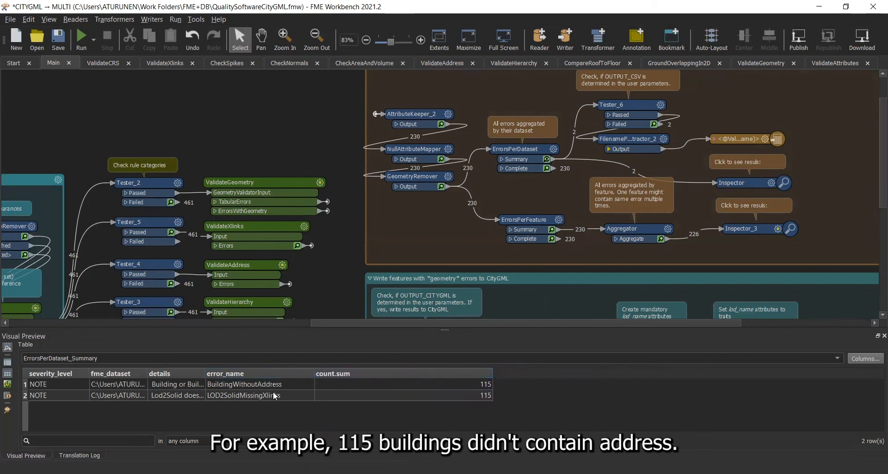